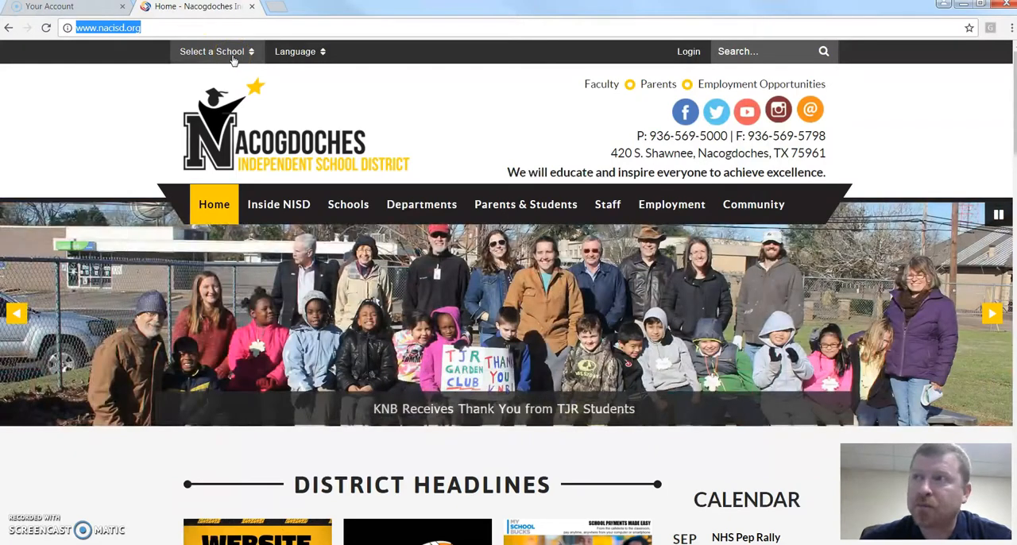
# Go to the Nacogdoches High School site from the district's school list and open its login page.
pyautogui.click(234, 59)
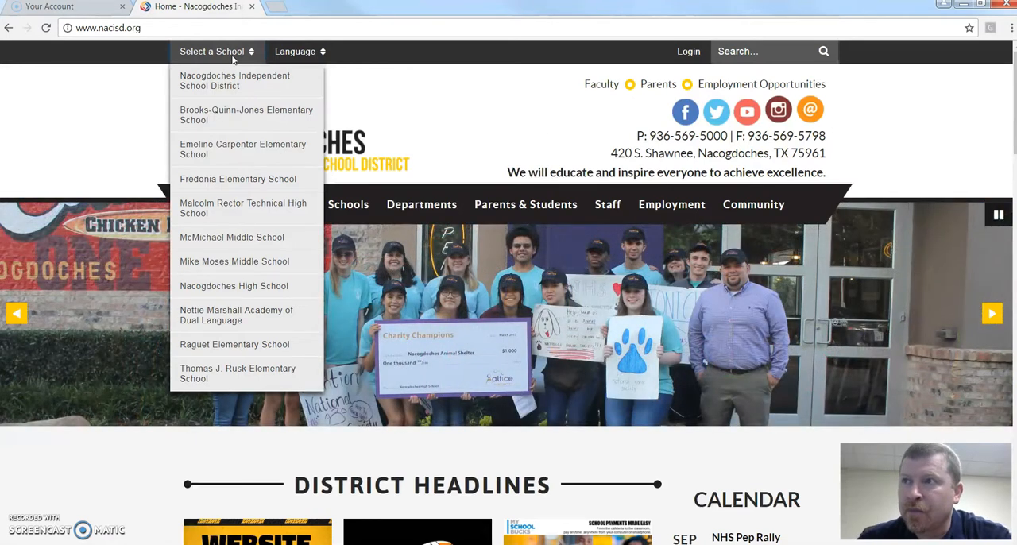
pyautogui.click(229, 92)
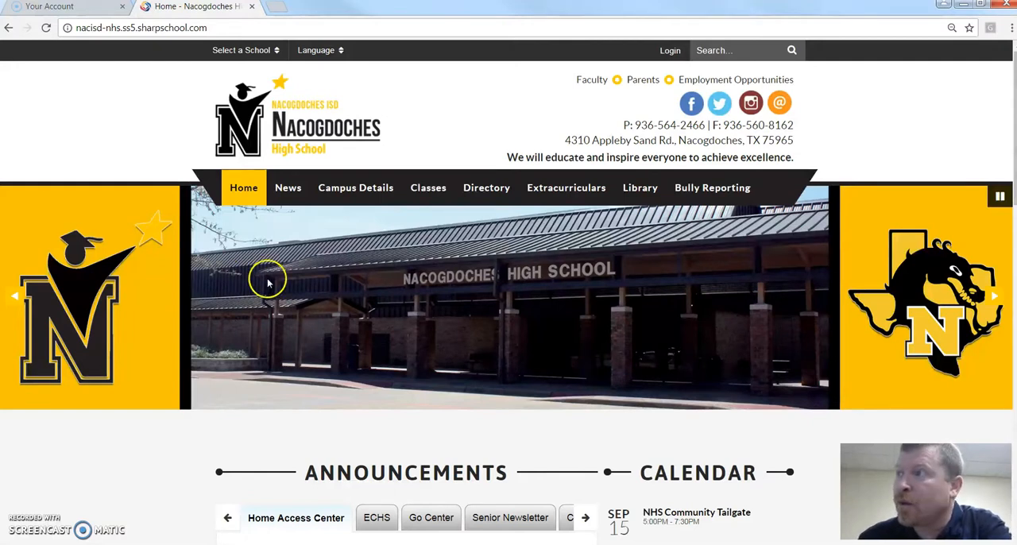
pyautogui.click(670, 52)
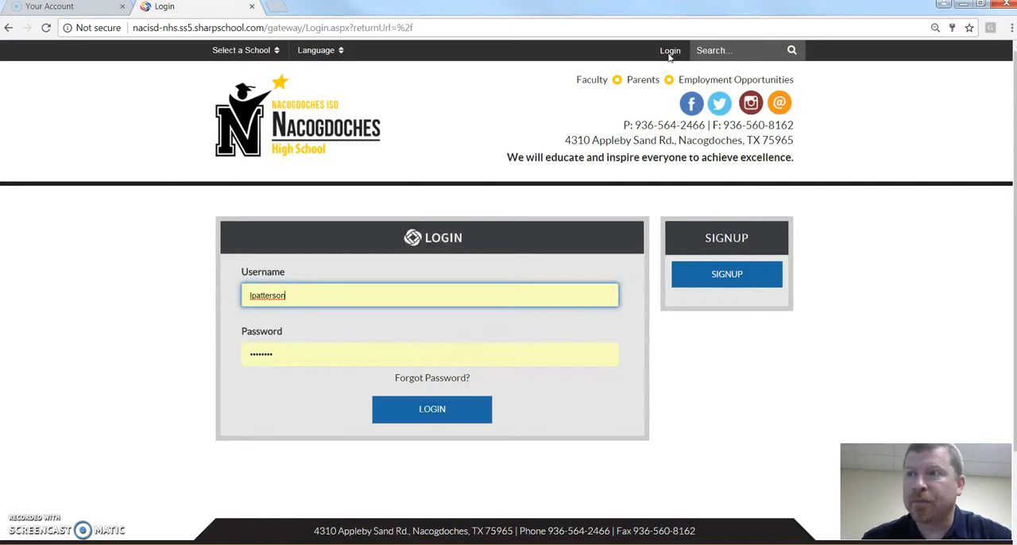
# Log in to the school site with the pre-filled username and password.
pyautogui.click(285, 357)
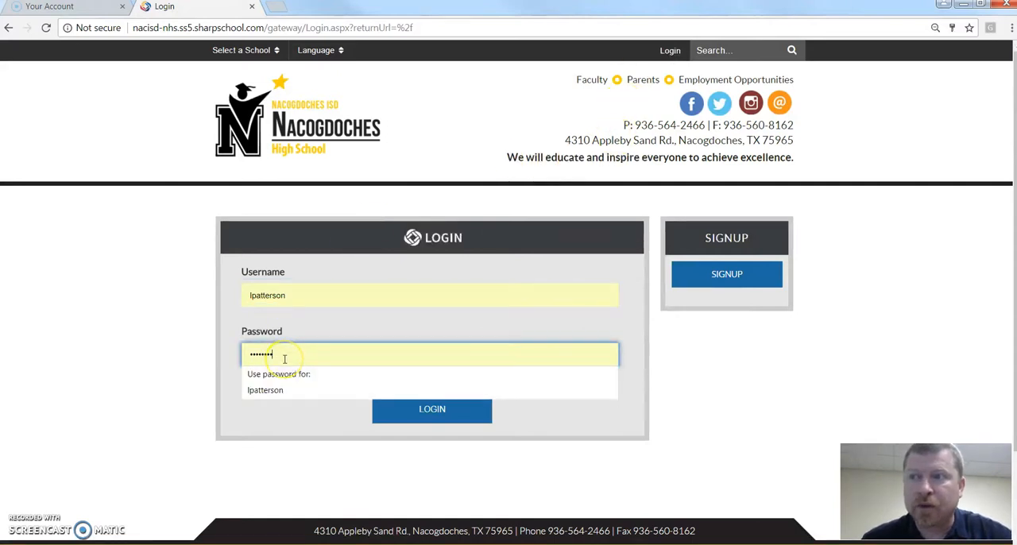
pyautogui.click(326, 328)
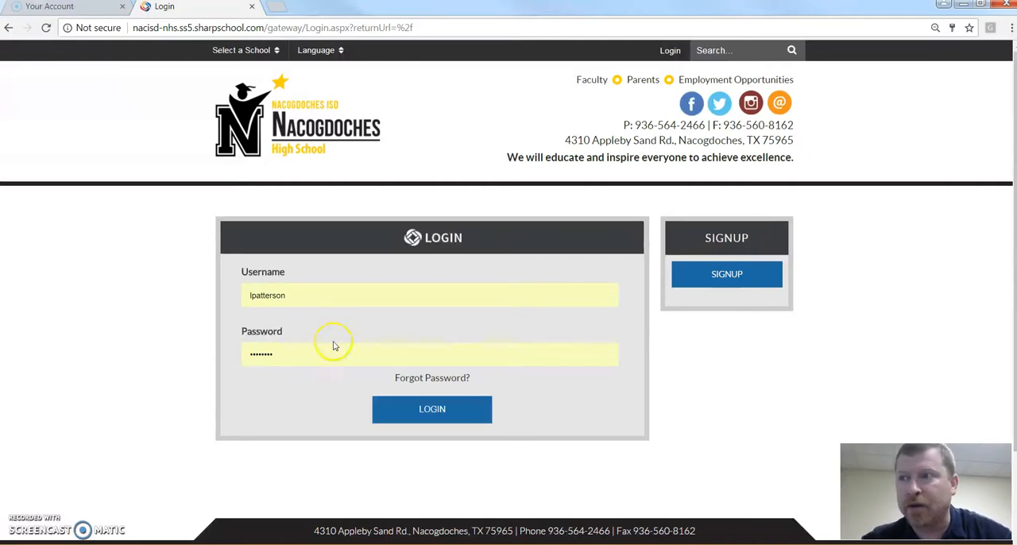
pyautogui.click(425, 412)
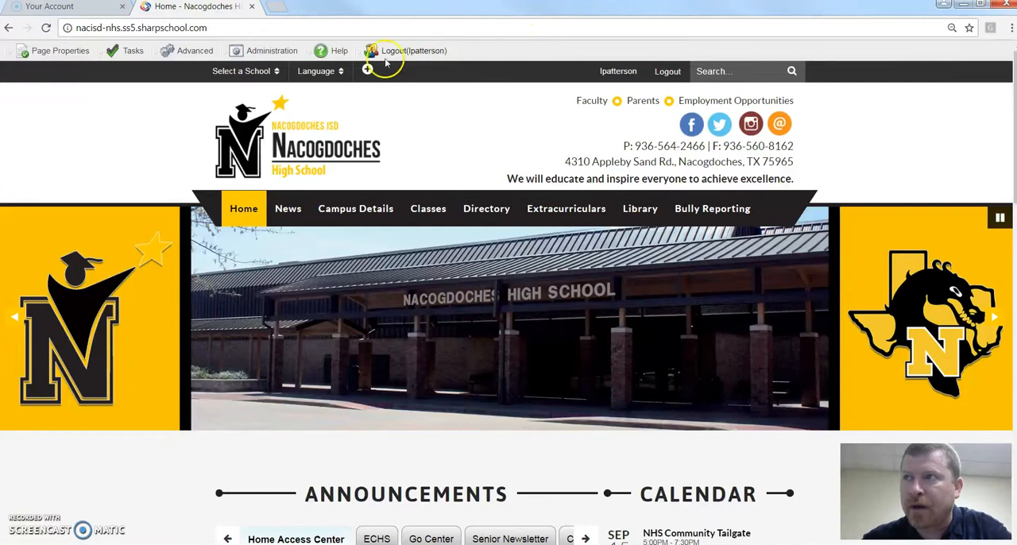
# Open the page of the eighth teacher listed in the Math Department under Classes.
pyautogui.moveTo(180, 57)
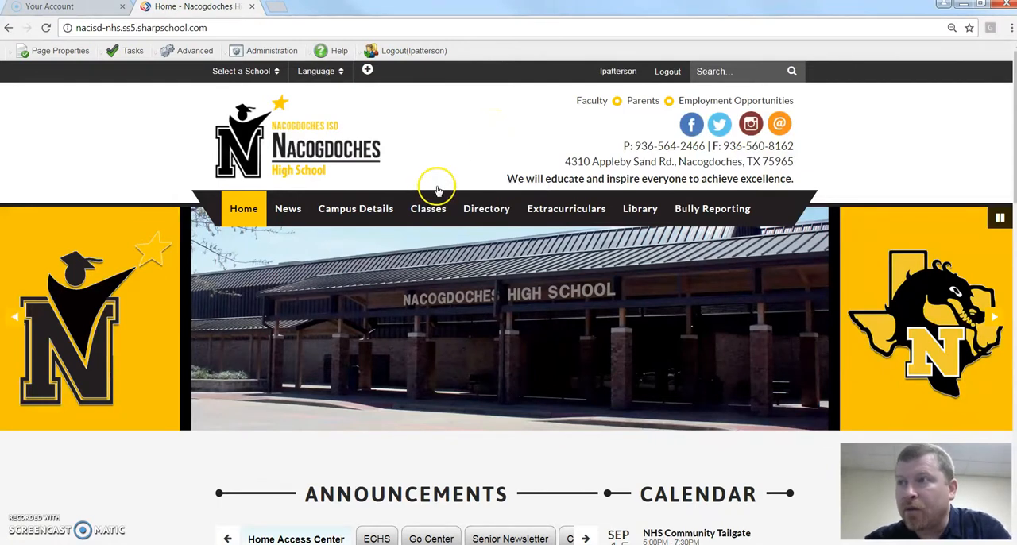
pyautogui.moveTo(430, 209)
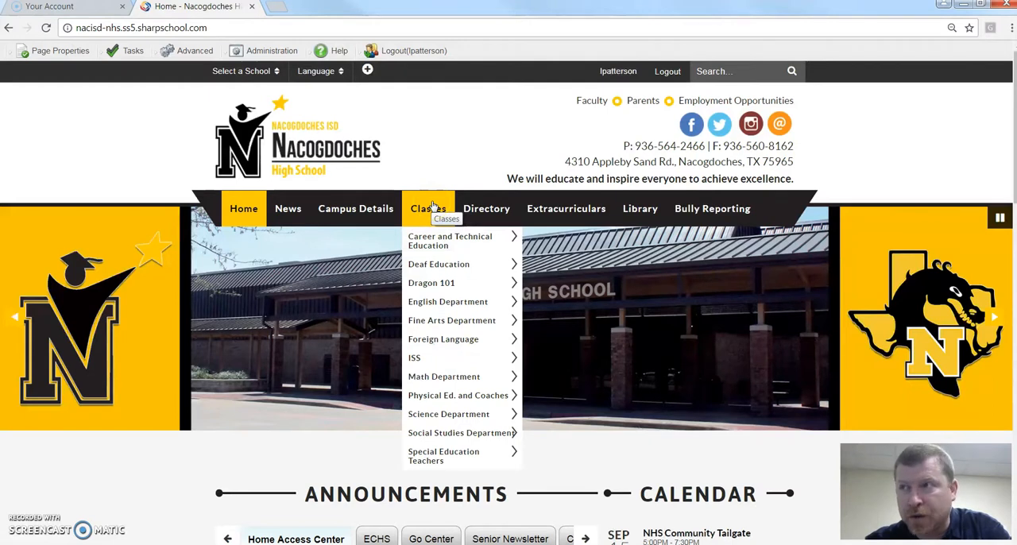
pyautogui.moveTo(477, 210)
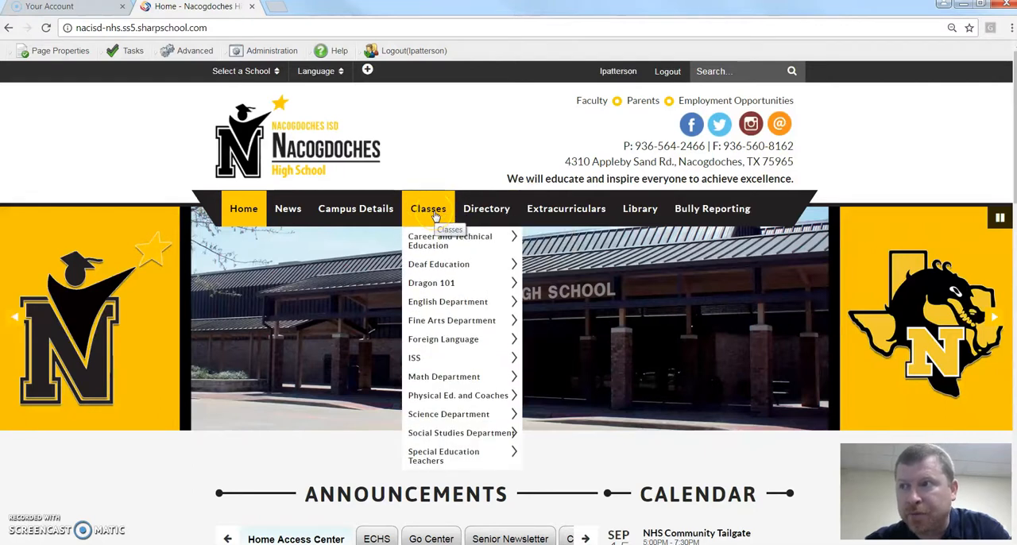
pyautogui.moveTo(446, 302)
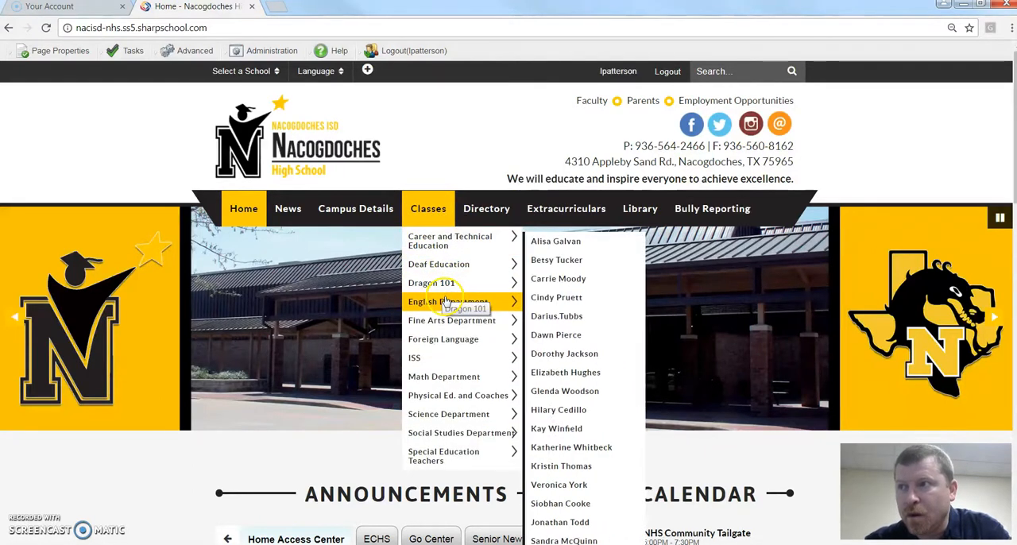
pyautogui.moveTo(447, 379)
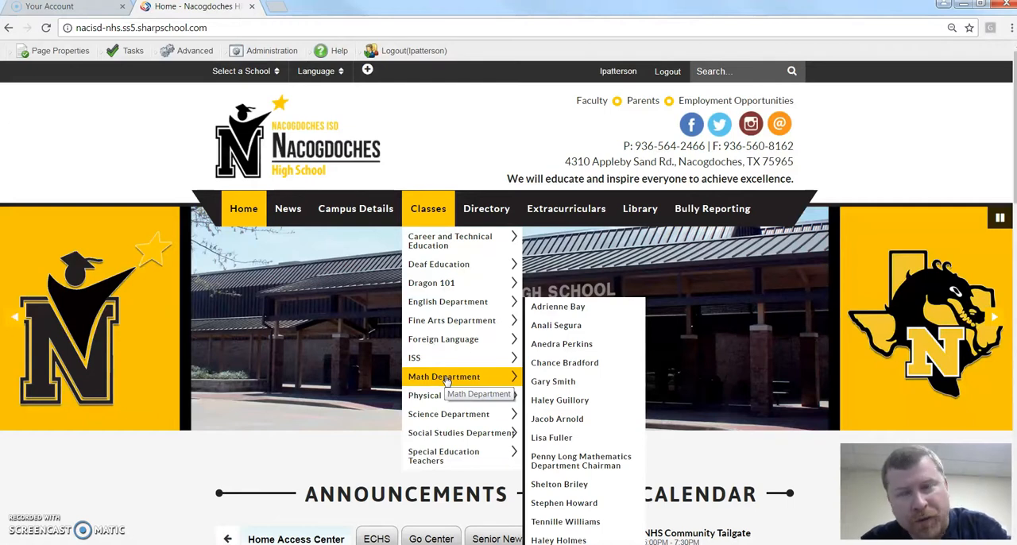
pyautogui.click(569, 439)
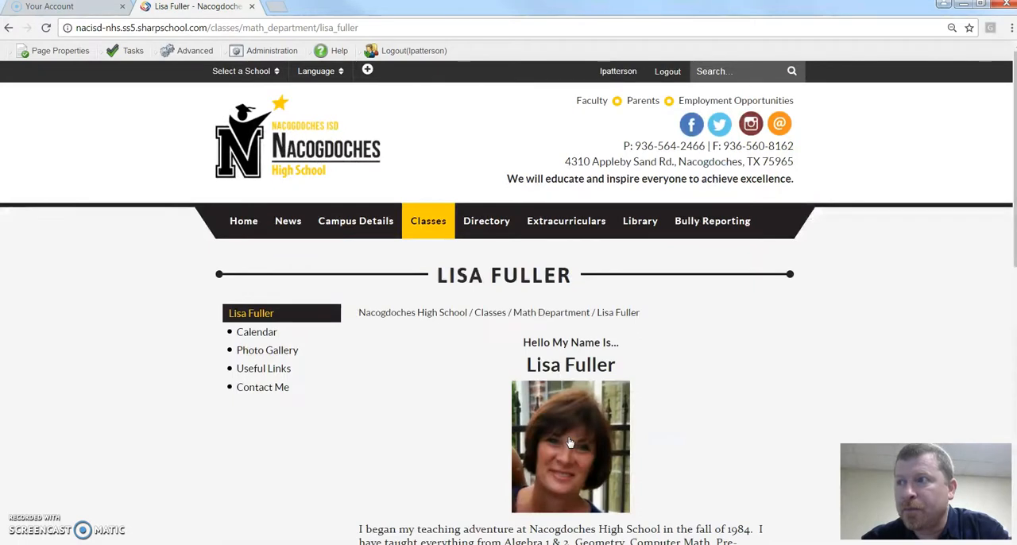
# Review the teacher's page for outdated content, checking the biography, both NHS Open House notes and the contact information.
pyautogui.scroll(-1, 797, 350)
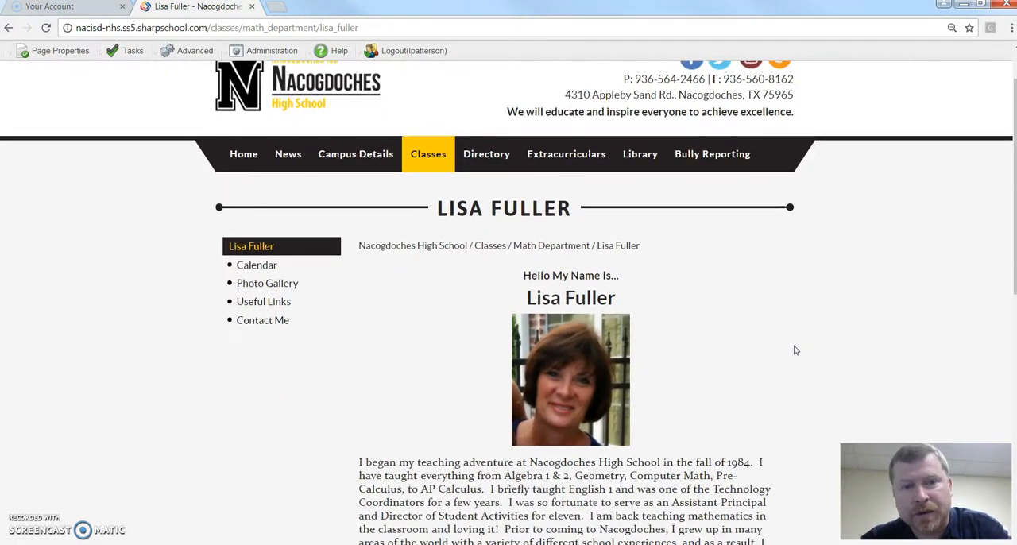
pyautogui.scroll(-2, 797, 351)
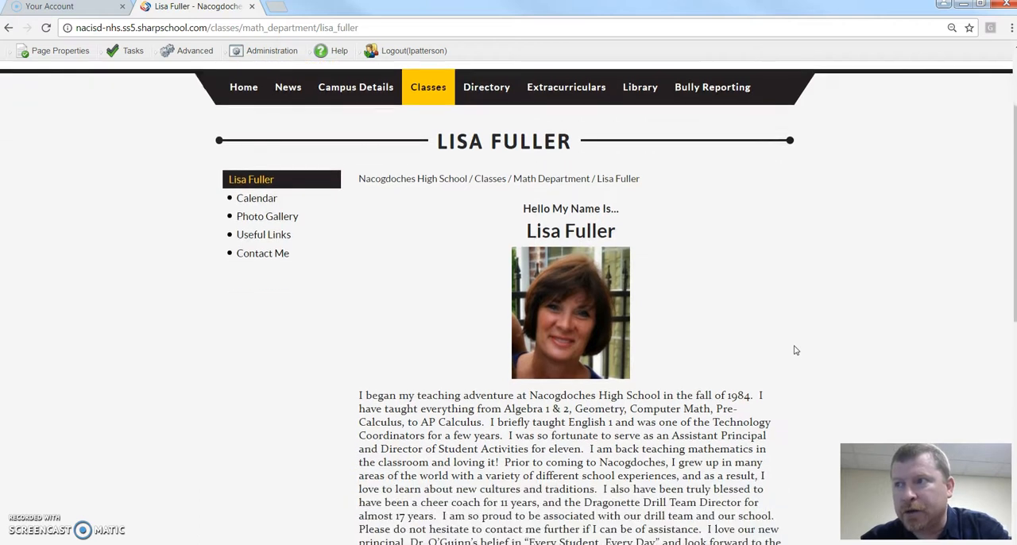
pyautogui.scroll(-1, 796, 351)
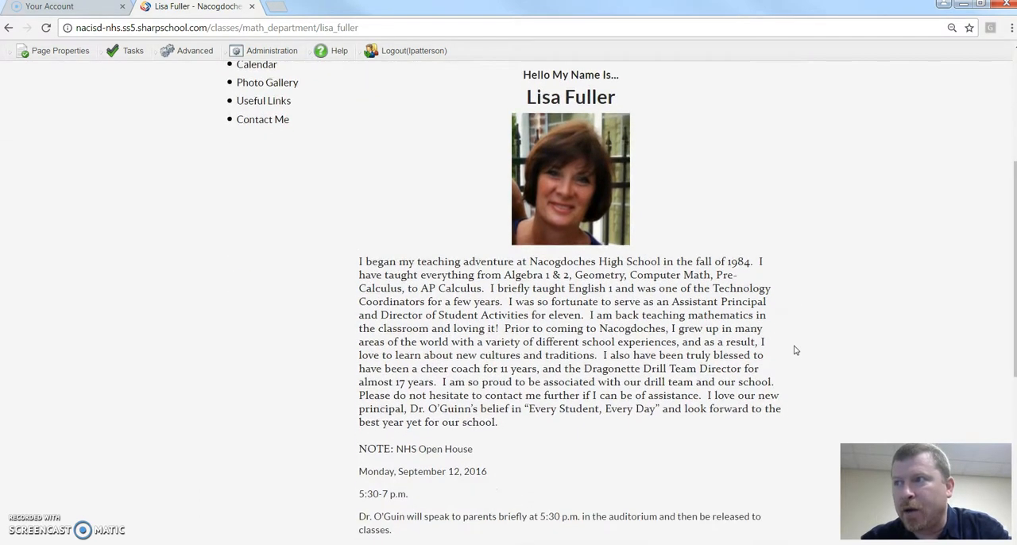
pyautogui.scroll(-2, 795, 350)
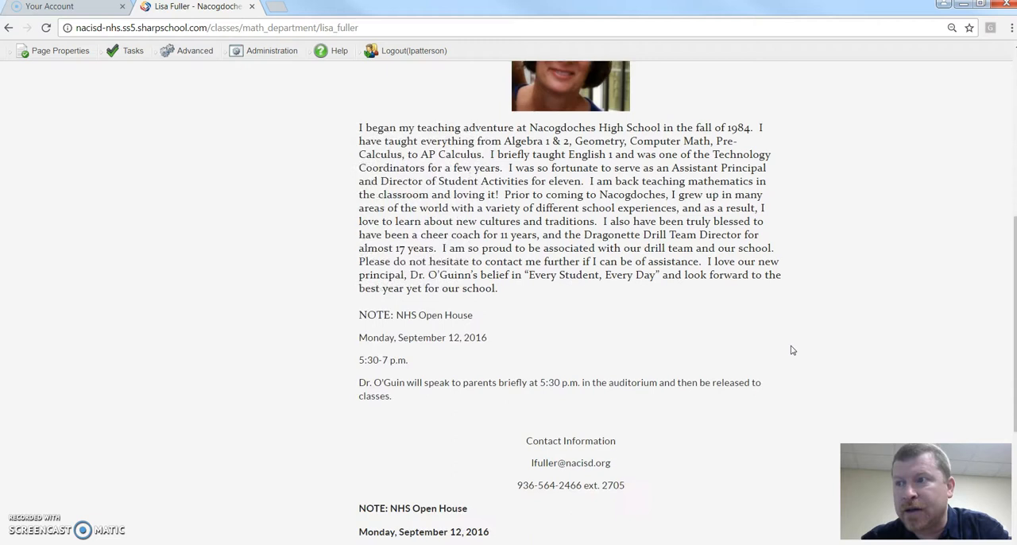
pyautogui.moveTo(504, 341); pyautogui.dragTo(361, 321)
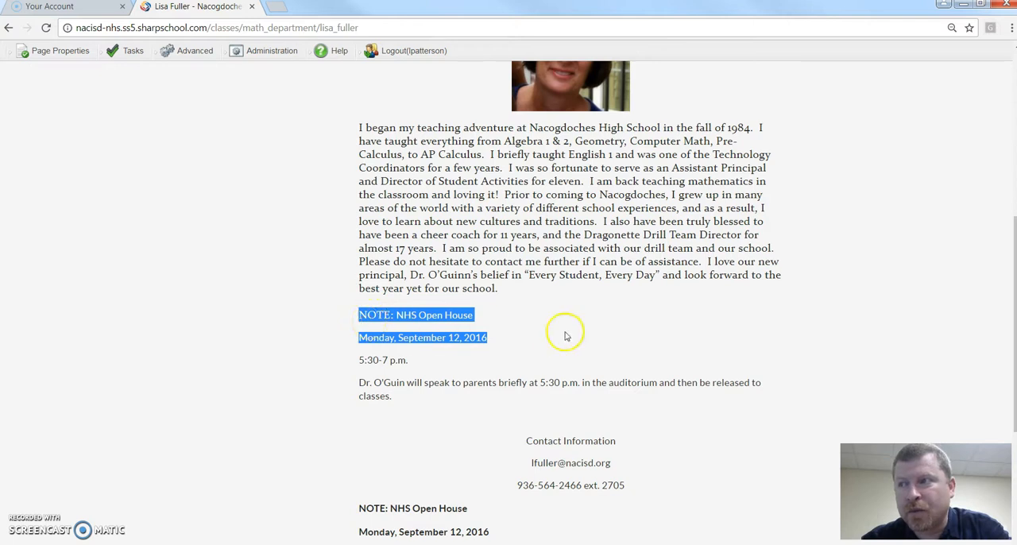
pyautogui.scroll(-1, 613, 386)
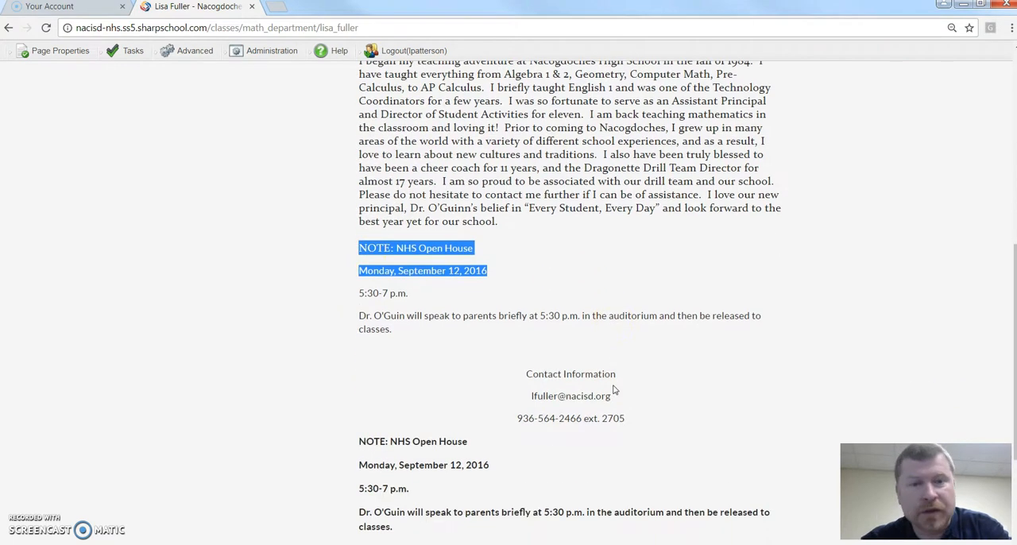
pyautogui.scroll(-1, 615, 386)
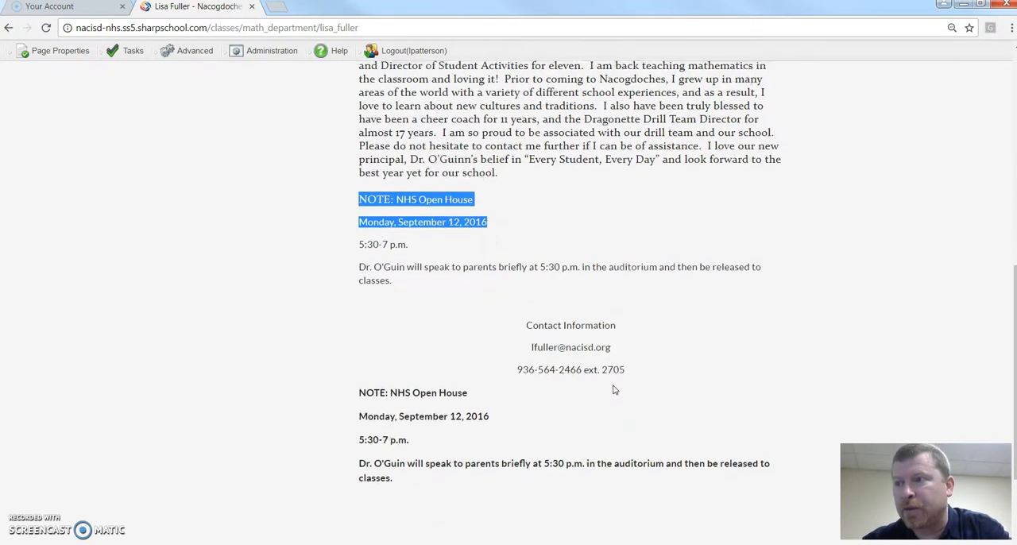
pyautogui.moveTo(631, 352); pyautogui.dragTo(532, 338)
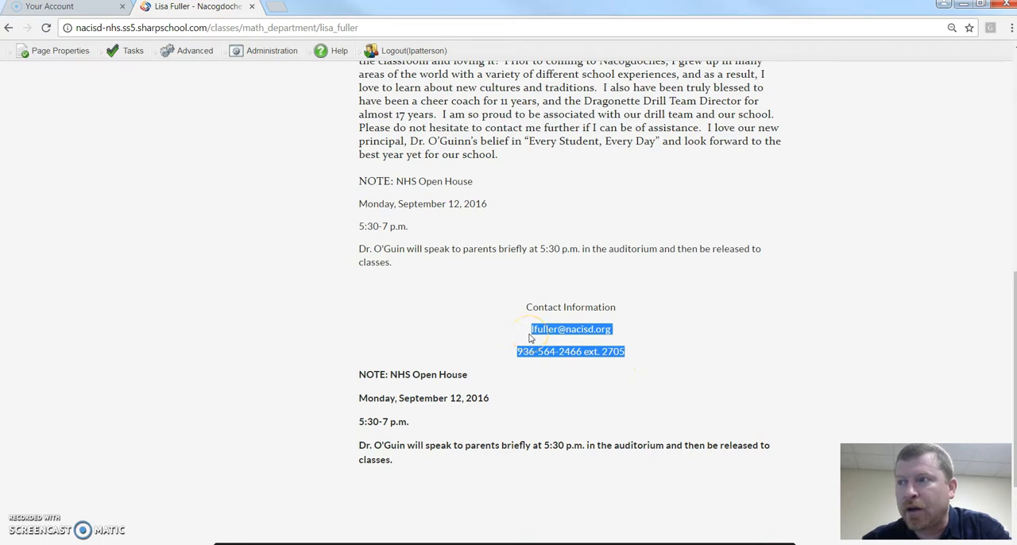
pyautogui.click(488, 385)
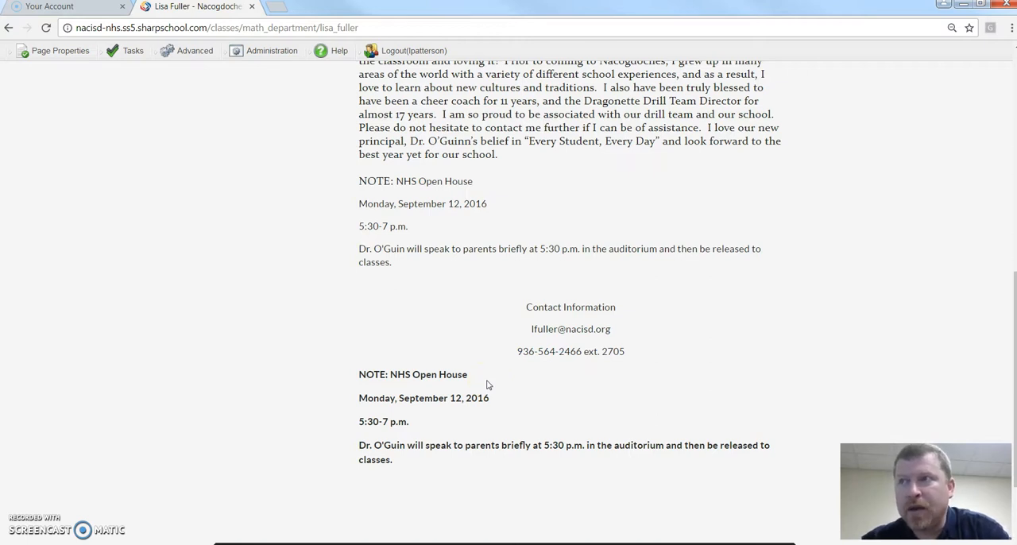
# Check out the teacher's page for editing.
pyautogui.scroll(5, 488, 385)
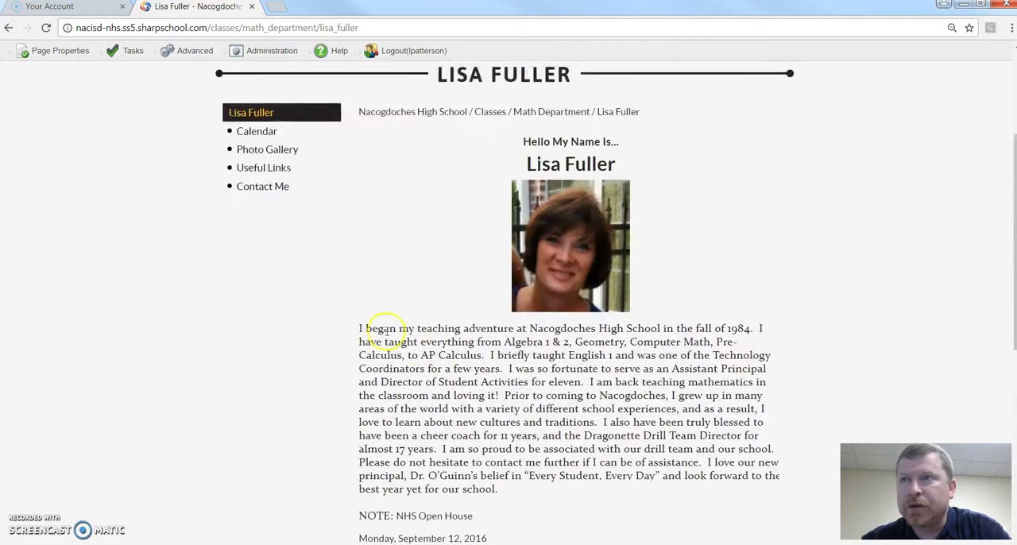
pyautogui.click(67, 54)
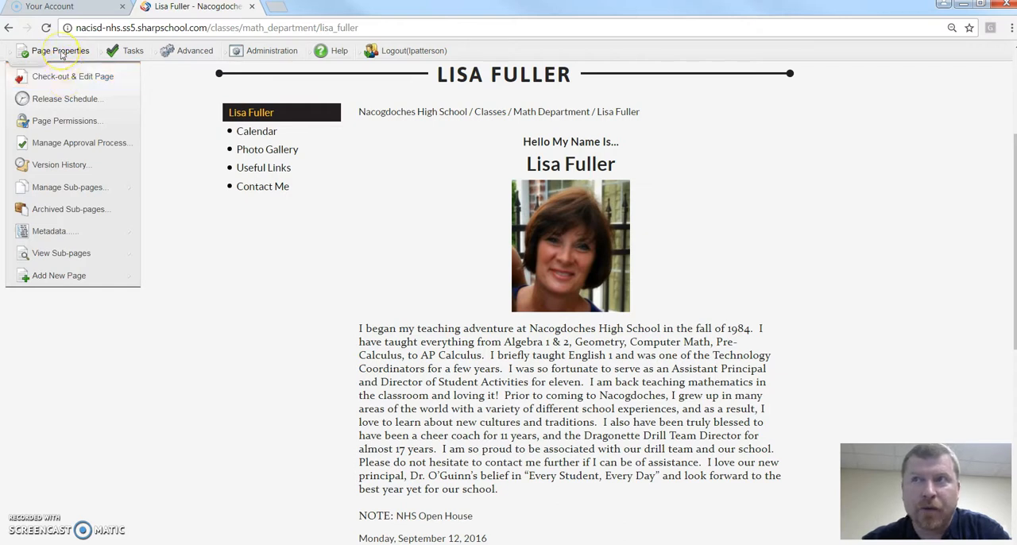
pyautogui.click(66, 81)
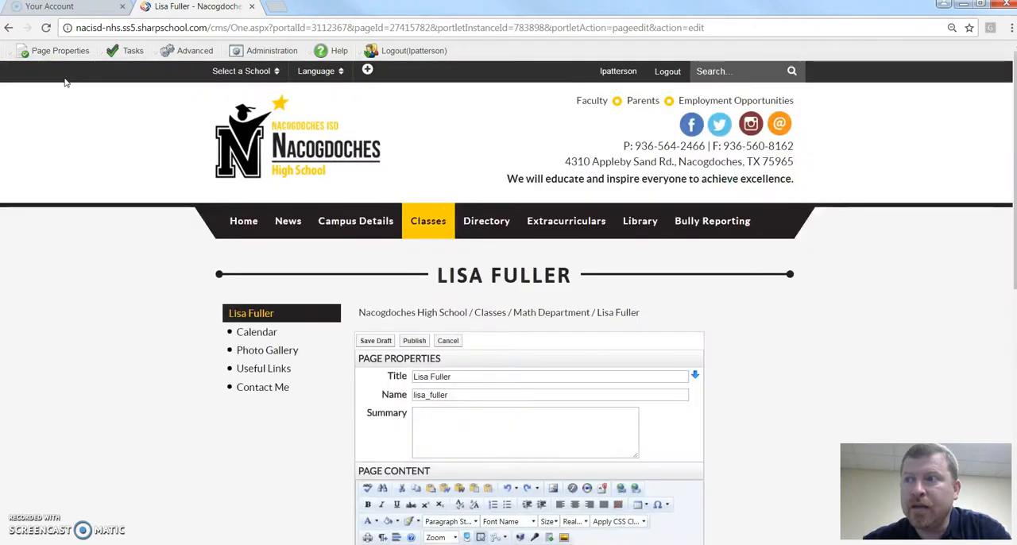
# Delete the NHS Open House details that follow the first "NOTE:" above the contact information, keeping the "NOTE:" label.
pyautogui.scroll(-1, 911, 304)
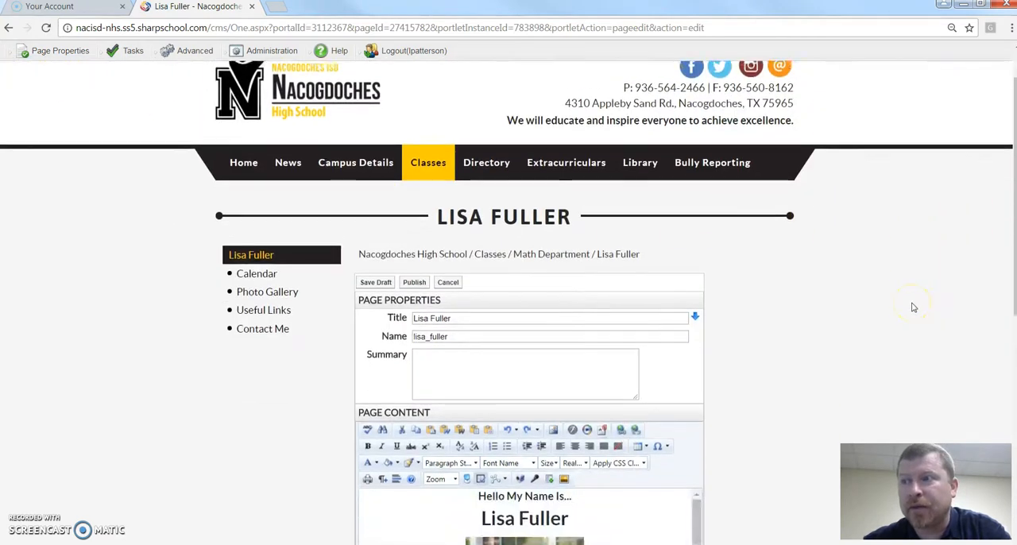
pyautogui.scroll(-2, 914, 307)
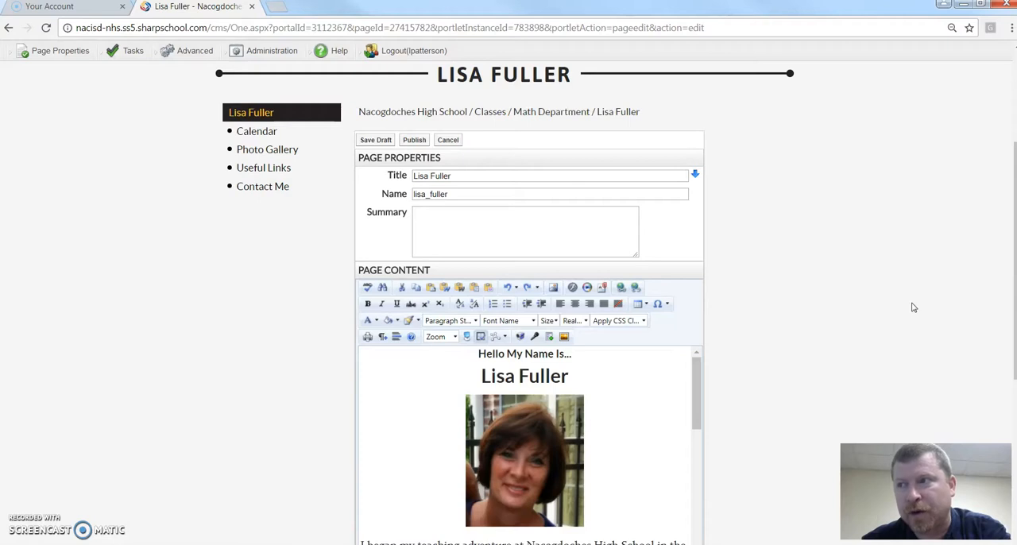
pyautogui.scroll(-3, 914, 308)
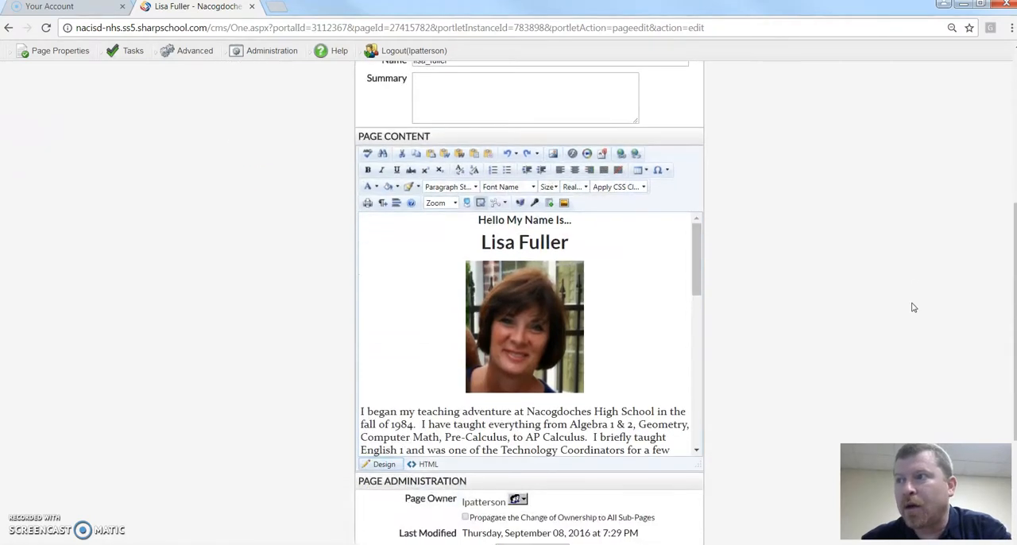
pyautogui.moveTo(697, 234); pyautogui.dragTo(701, 352)
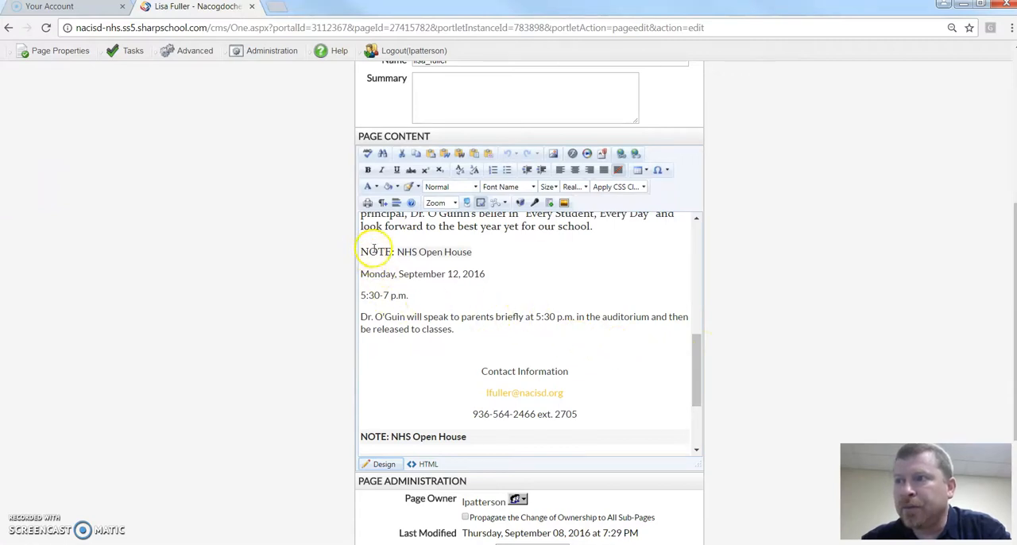
pyautogui.click(398, 251)
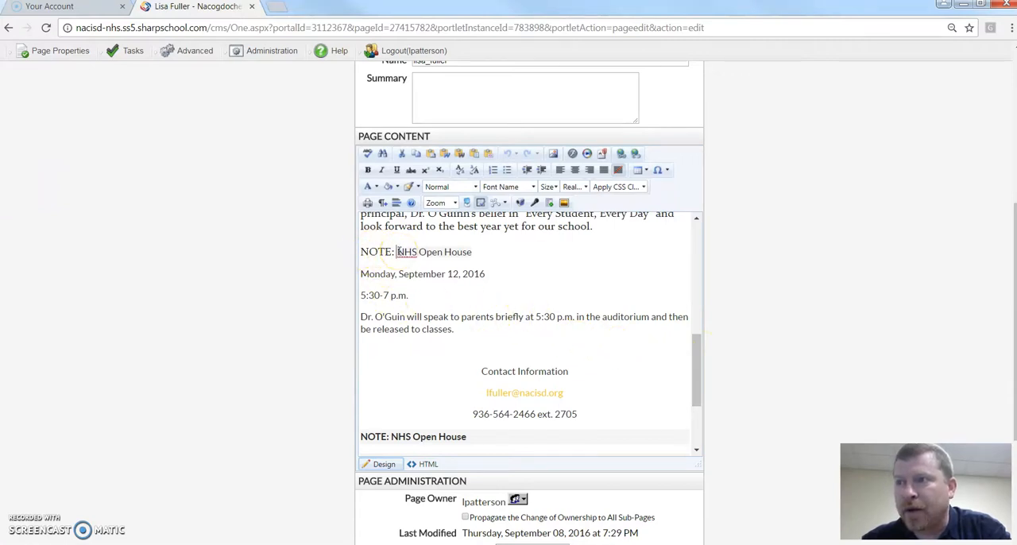
pyautogui.moveTo(398, 251); pyautogui.dragTo(482, 330)
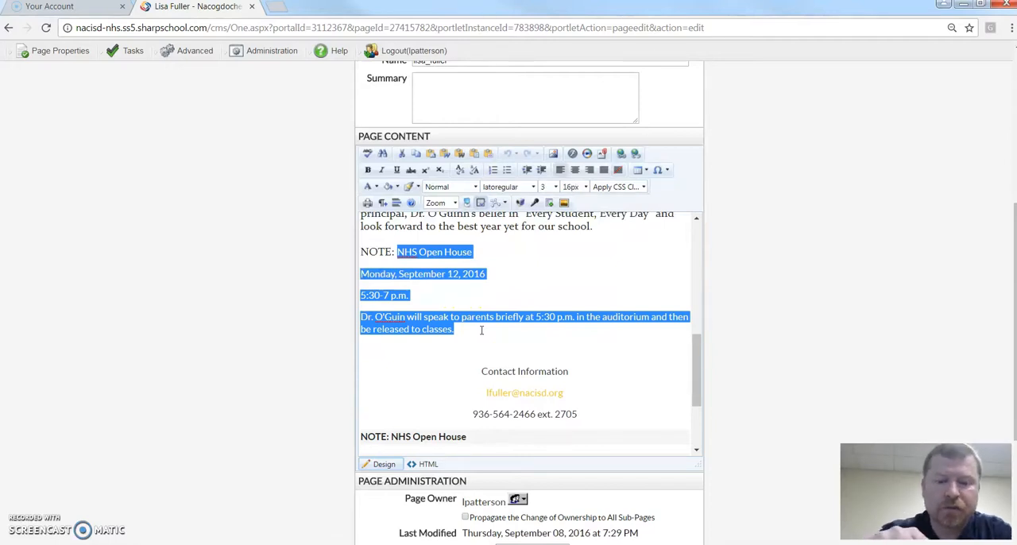
pyautogui.press('Delete')
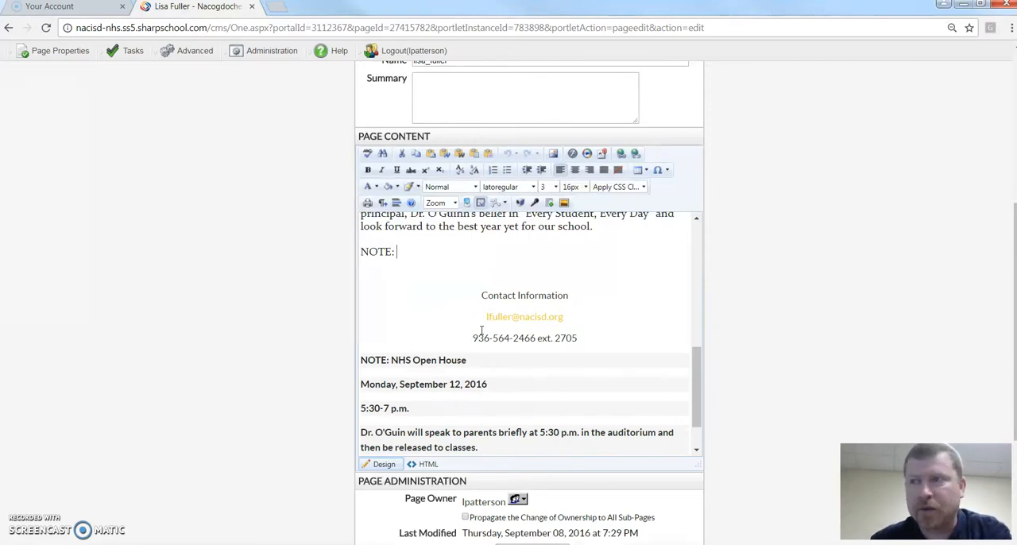
# Delete the NHS Open House details after the bold "NOTE:" below the contact information, and publish the page.
pyautogui.moveTo(391, 364); pyautogui.dragTo(500, 399)
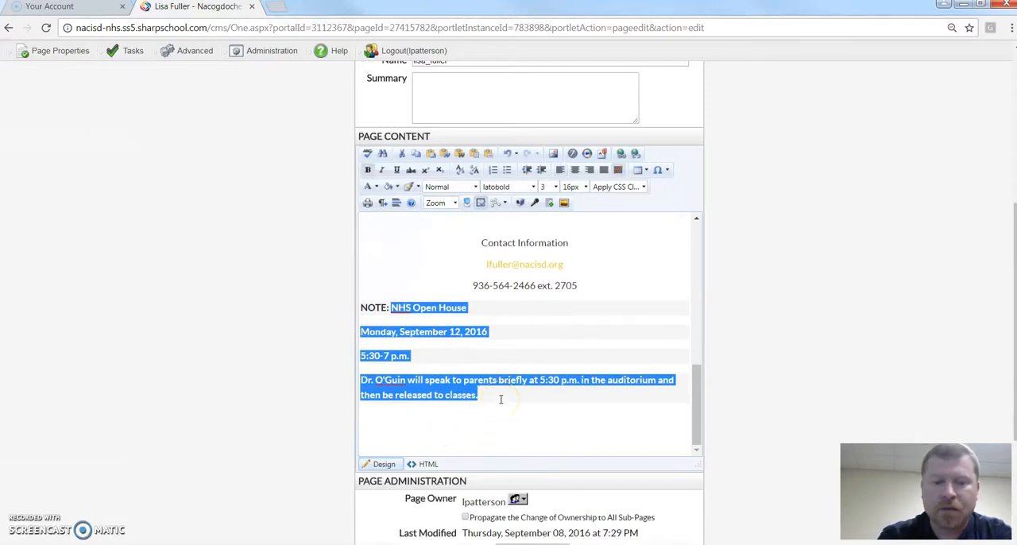
pyautogui.press('Delete')
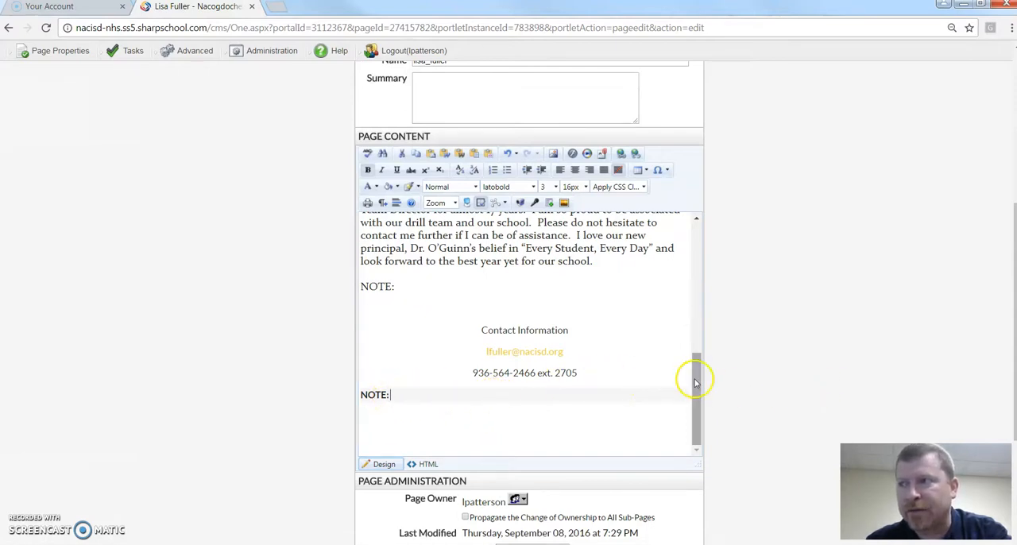
pyautogui.scroll(-3, 722, 387)
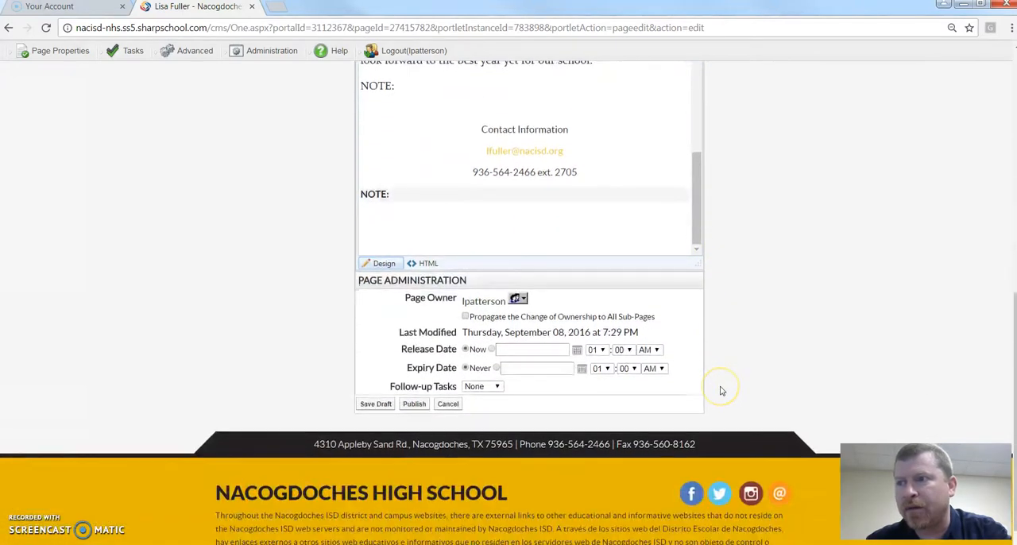
pyautogui.click(410, 407)
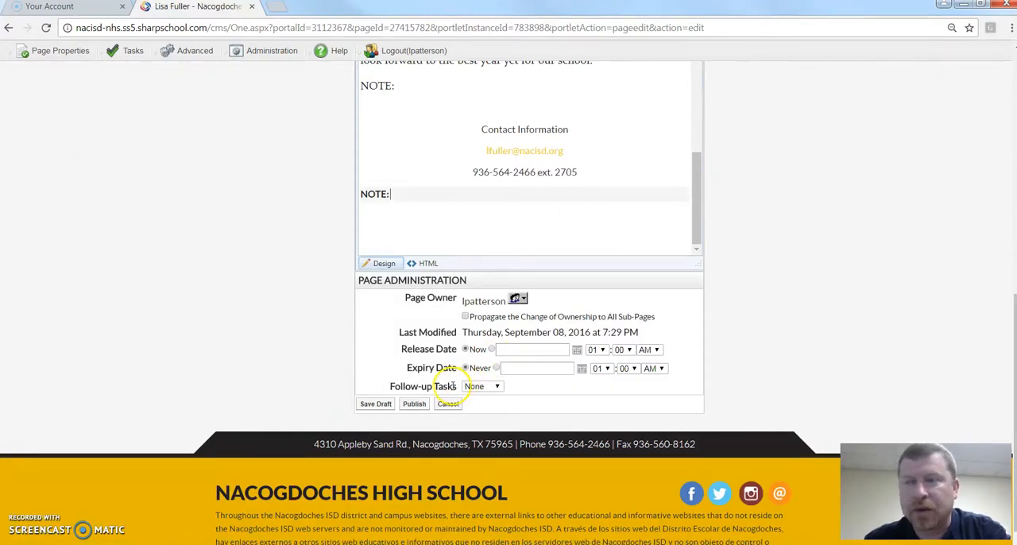
# Publish the edited teacher's page with the open house details removed.
pyautogui.click(413, 405)
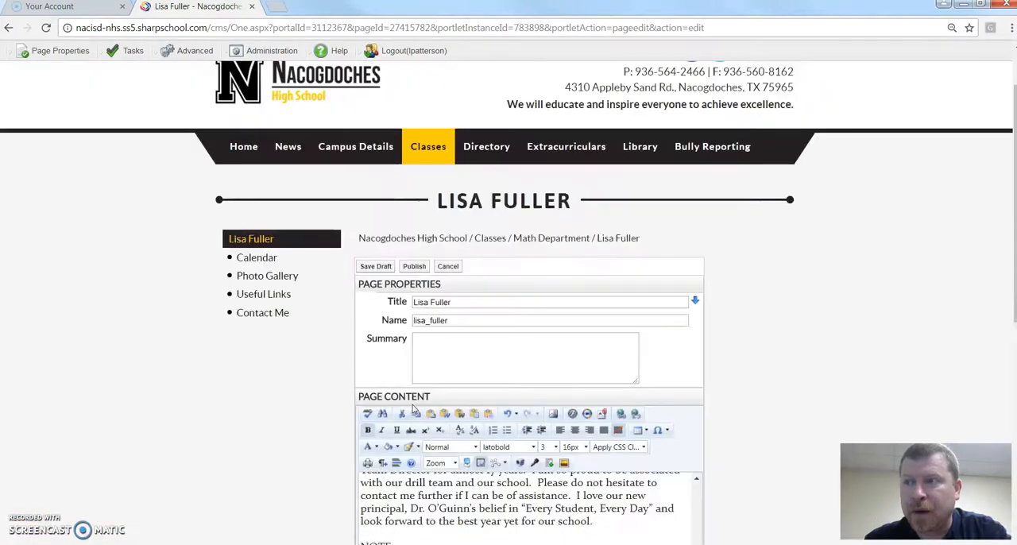
pyautogui.scroll(-2, 366, 392)
pyautogui.scroll(-3, 366, 392)
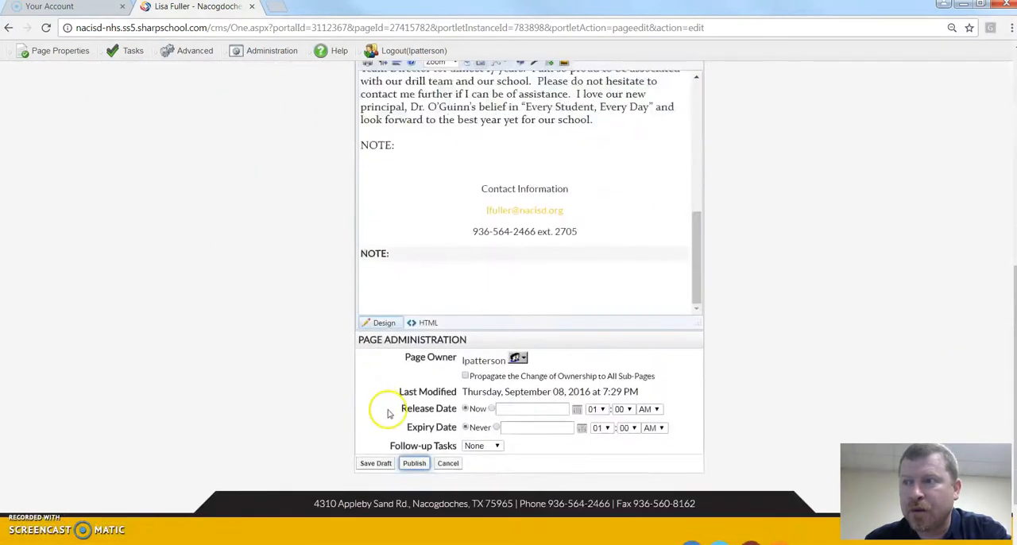
pyautogui.click(414, 466)
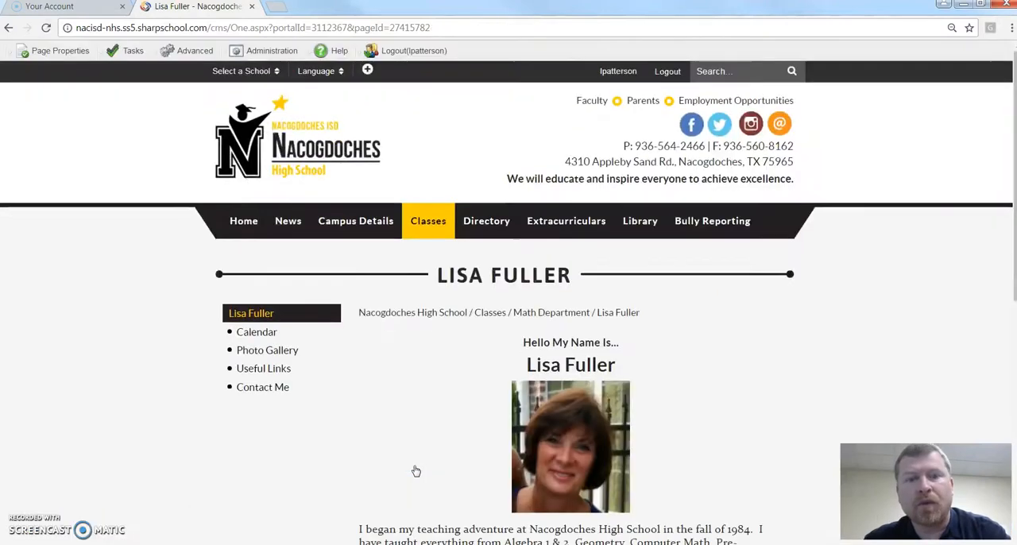
# Check the published teacher's page, from the biography to the contact information and both "NOTE:" labels.
pyautogui.click(374, 438)
pyautogui.scroll(-4, 352, 422)
pyautogui.scroll(-1, 348, 423)
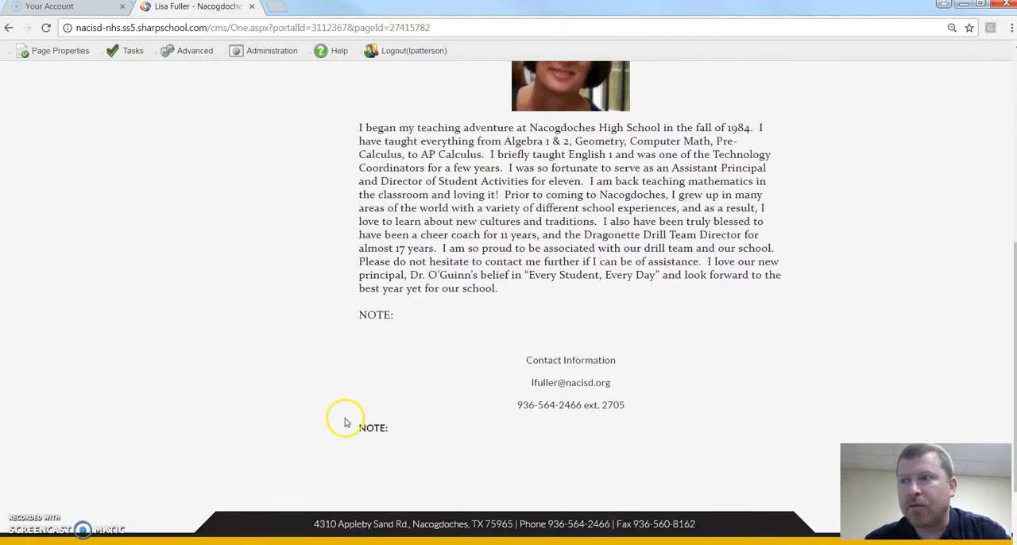
pyautogui.scroll(4, 344, 424)
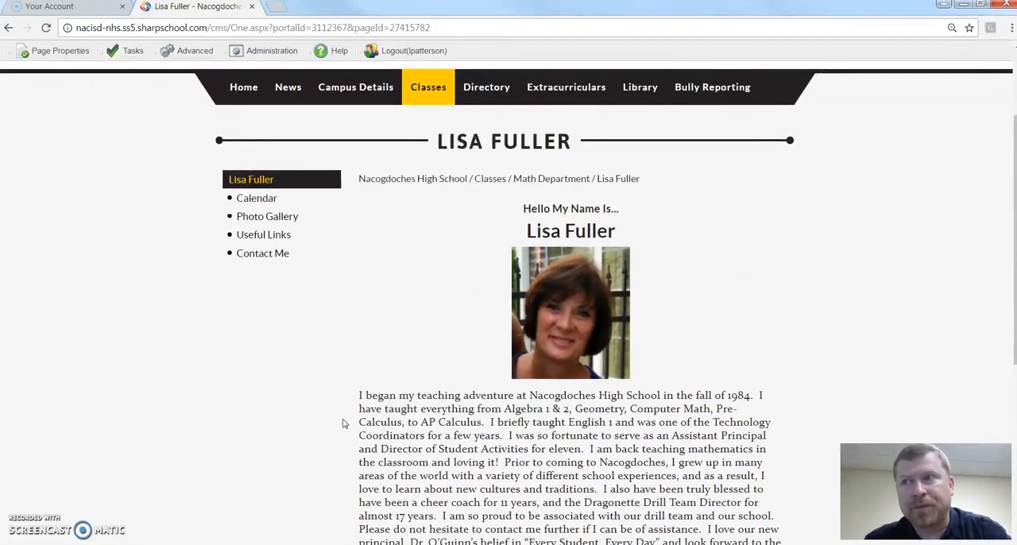
pyautogui.scroll(-3, 342, 421)
pyautogui.scroll(3, 341, 419)
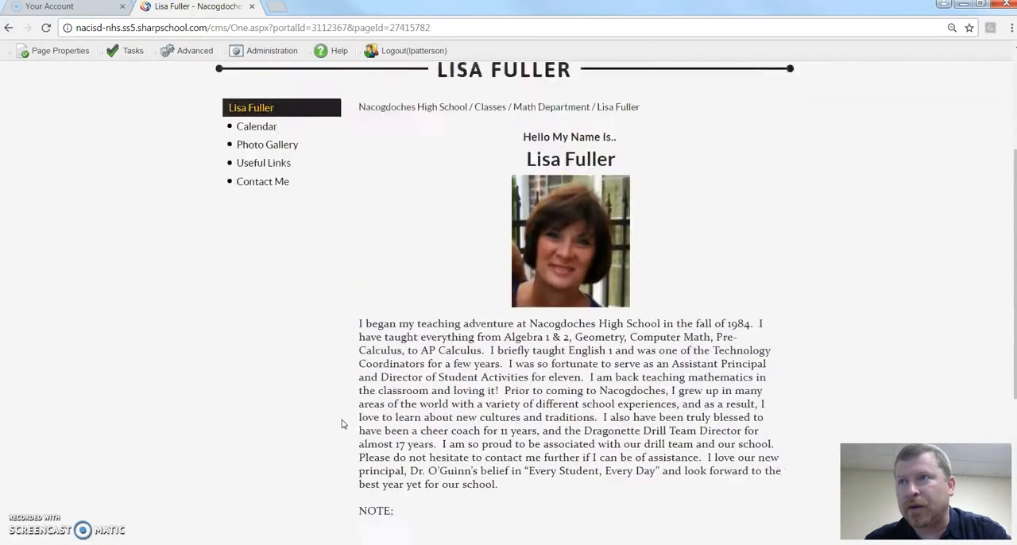
pyautogui.click(278, 366)
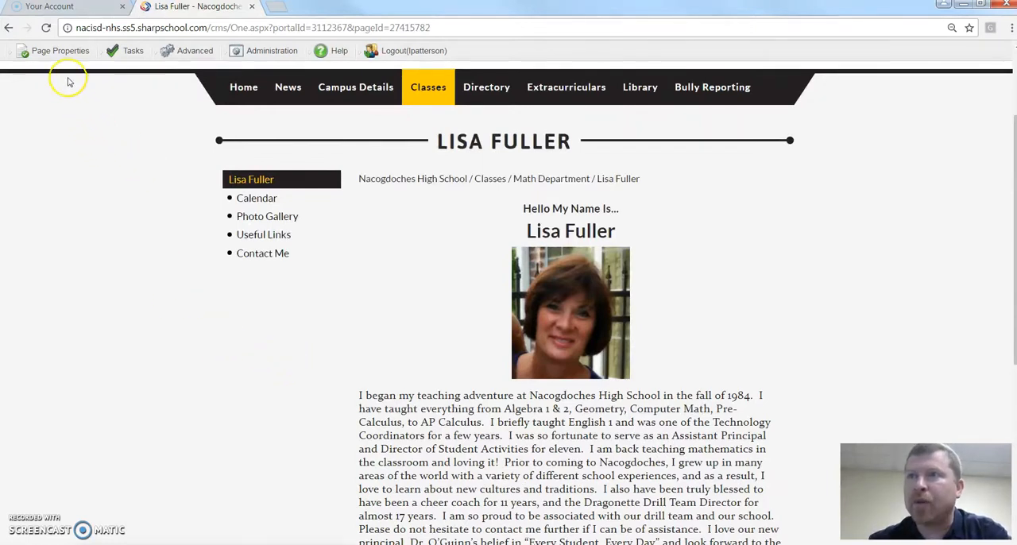
# Check out the published teacher's page for editing again, with its page content editor in view.
pyautogui.click(59, 52)
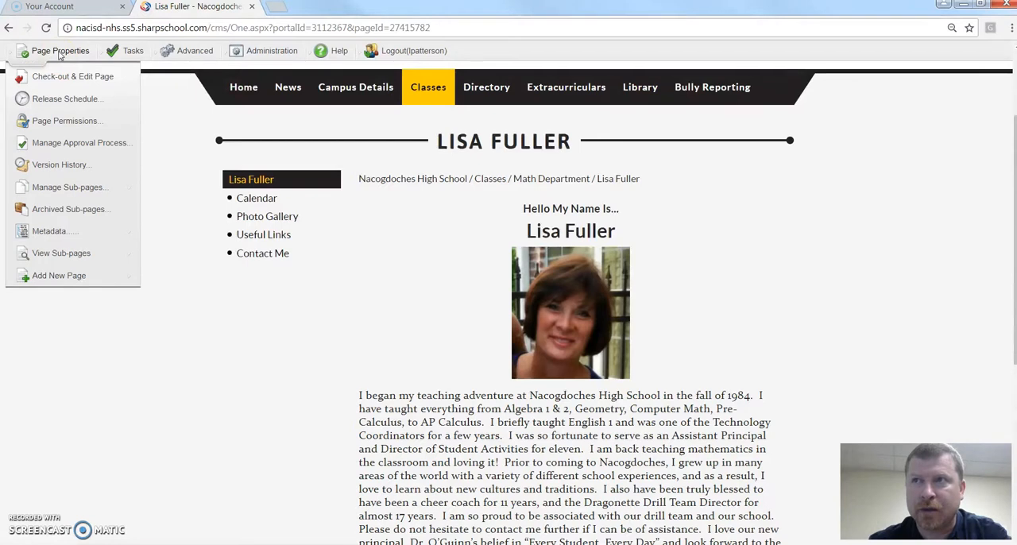
pyautogui.click(59, 78)
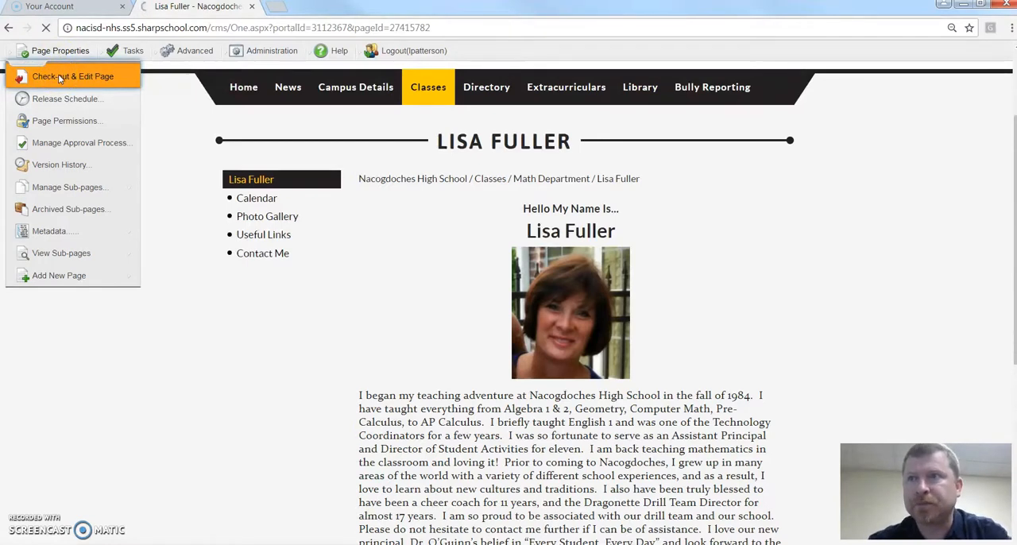
pyautogui.scroll(-1, 713, 395)
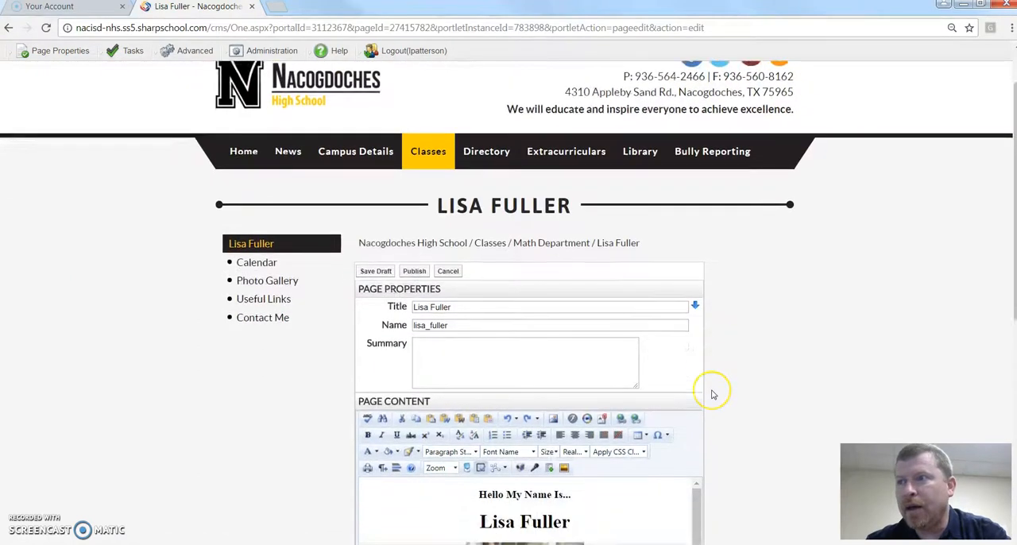
pyautogui.scroll(-5, 713, 395)
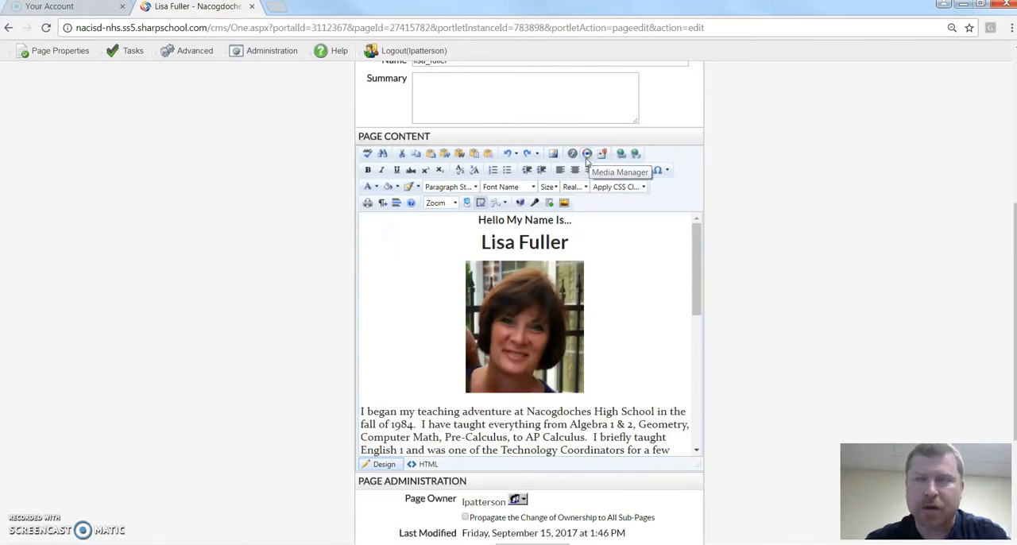
# Examine the page content editor's formatting tools, including Background Color and the text color tool.
pyautogui.click(390, 188)
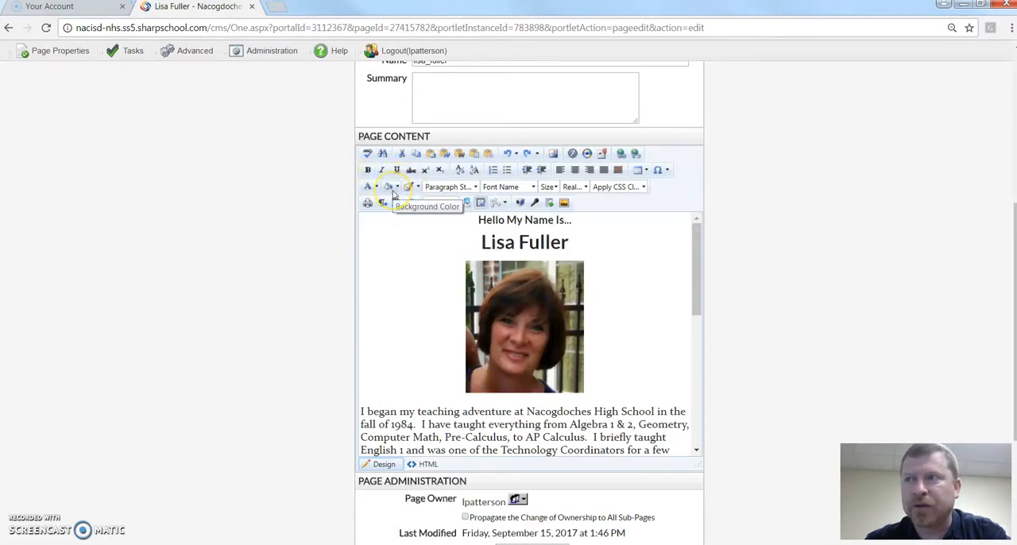
pyautogui.click(370, 189)
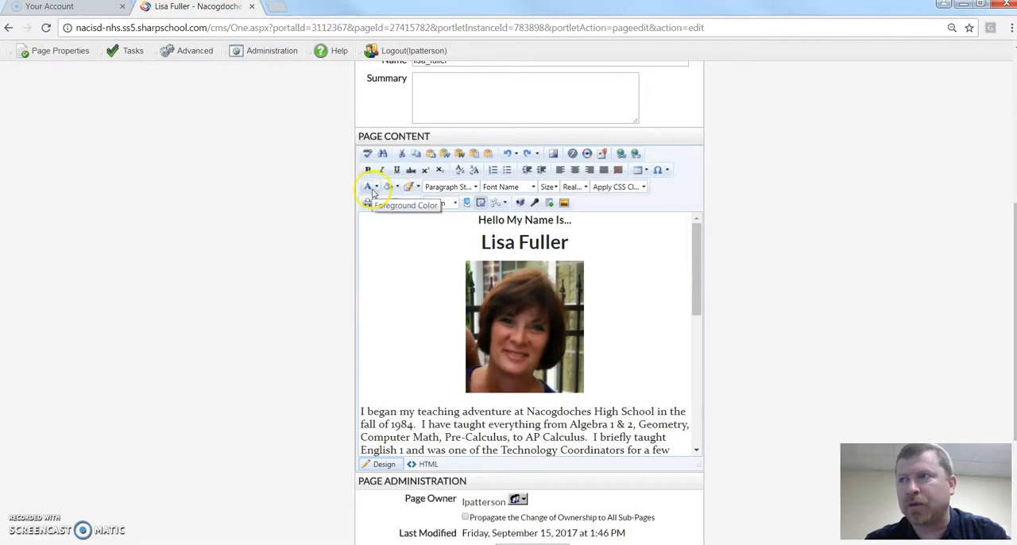
pyautogui.click(614, 283)
pyautogui.click(727, 279)
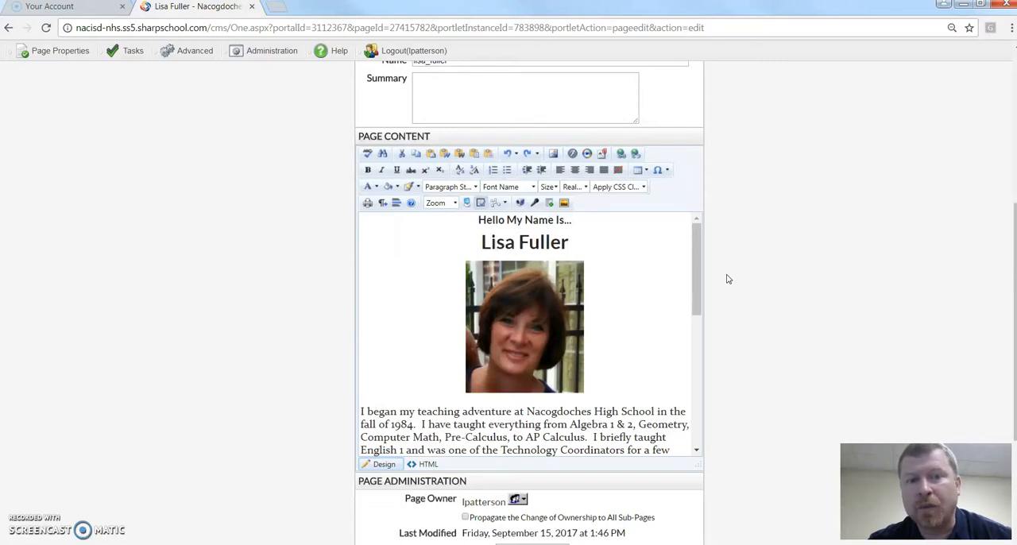
# Look over the page administration settings, and switch to the presentation slide with the presenter's contact details.
pyautogui.scroll(-3, 729, 279)
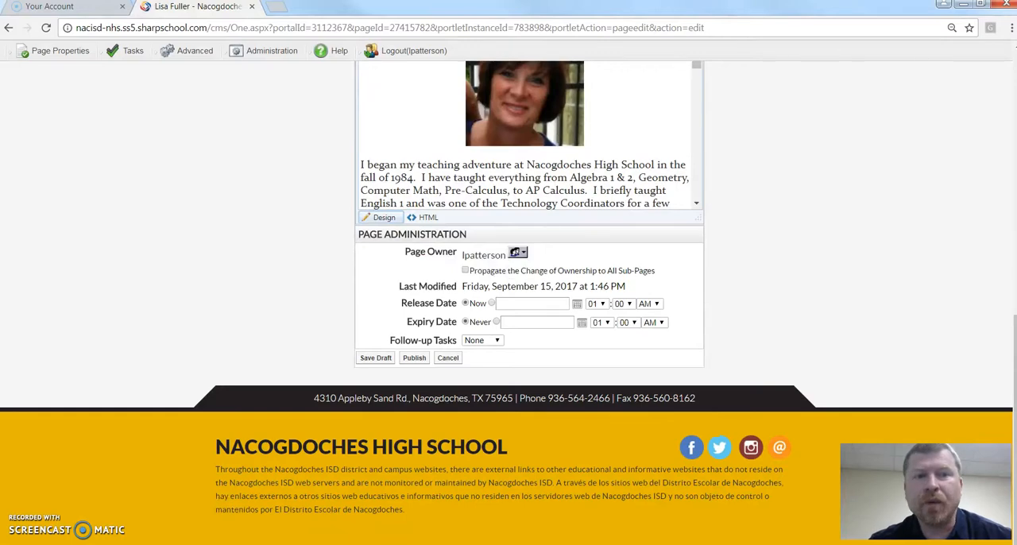
pyautogui.hotkey('alt', 'Tab')
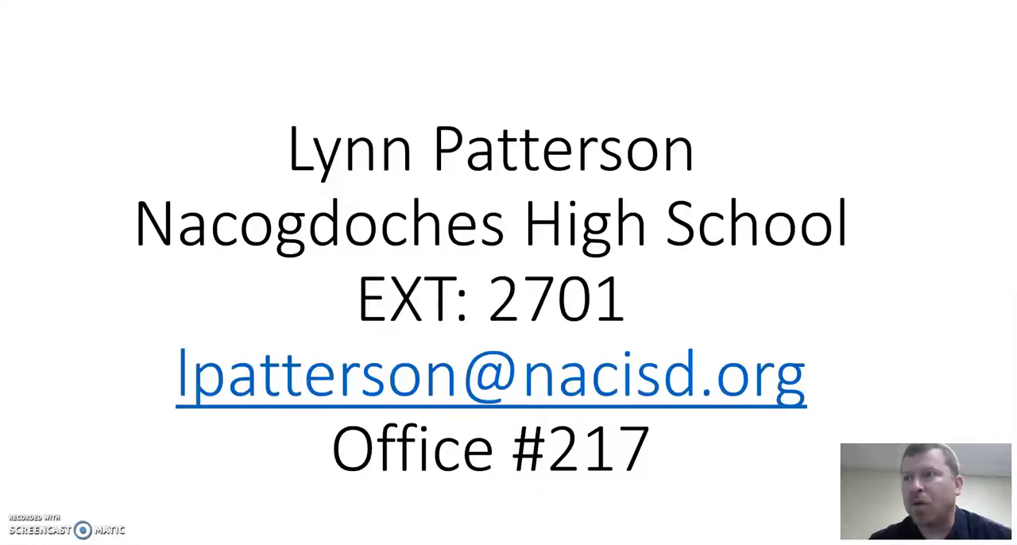